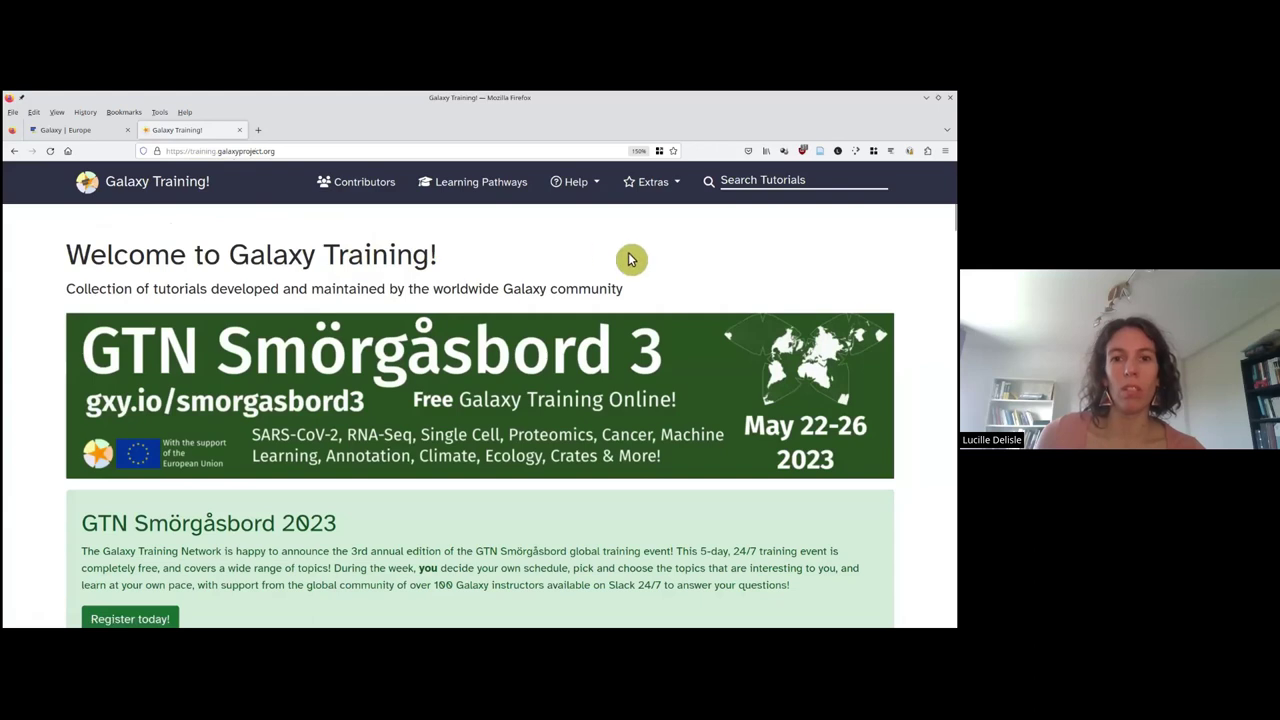
Open the Transcriptomics topic and bring its Introduction lessons, like Reference-based RNA-Seq, into view.
scroll(549, 238, "down", 5)
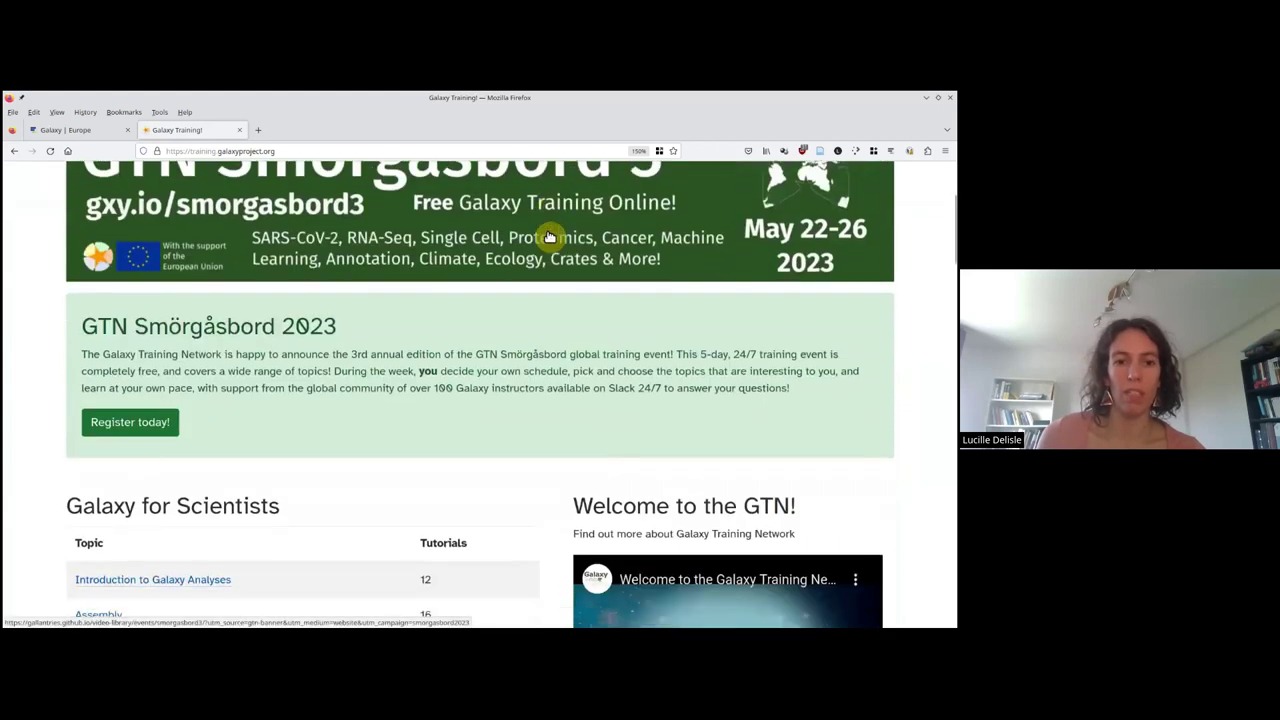
scroll(549, 238, "down", 2)
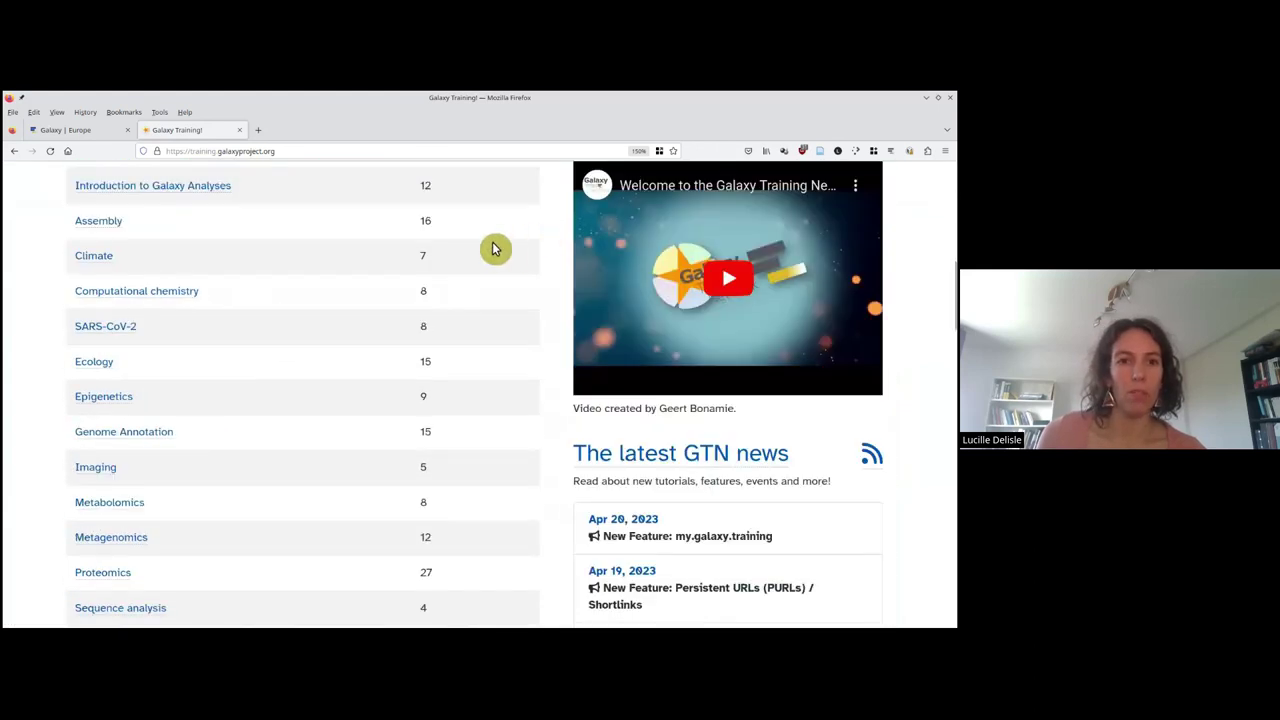
scroll(400, 280, "down", 1)
scroll(240, 391, "down", 1)
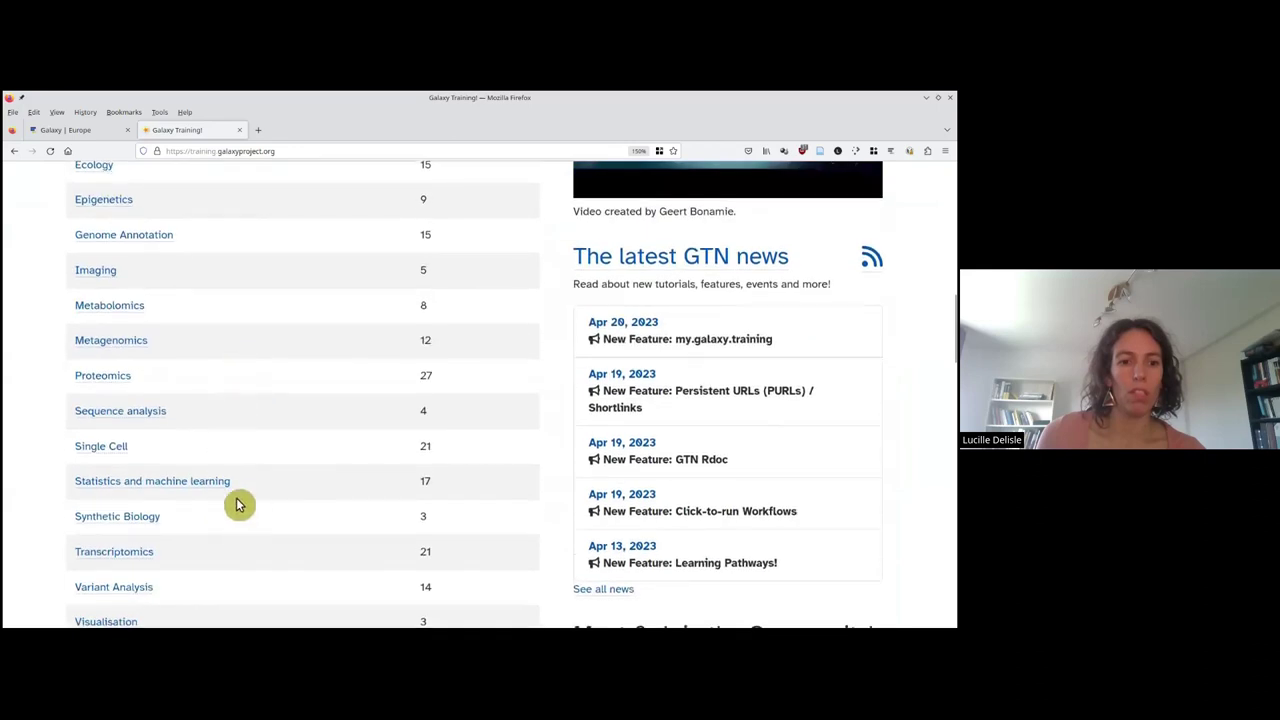
left_click(113, 558)
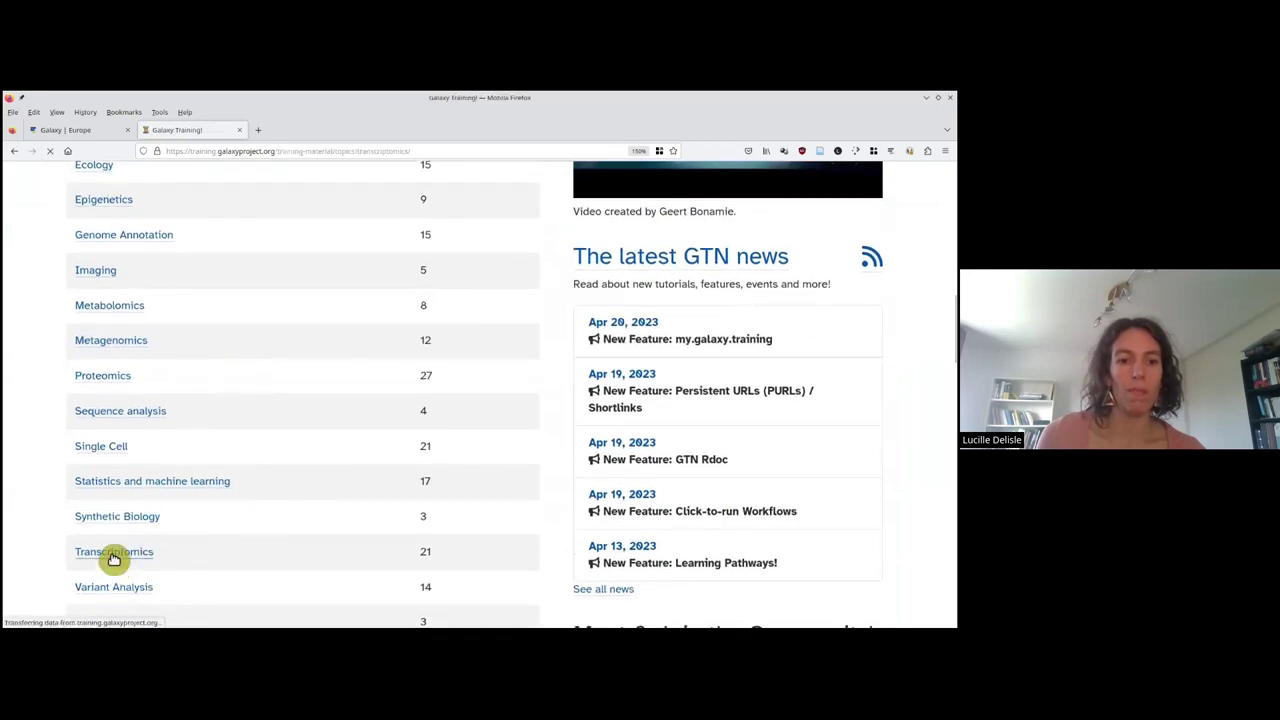
scroll(391, 280, "down", 4)
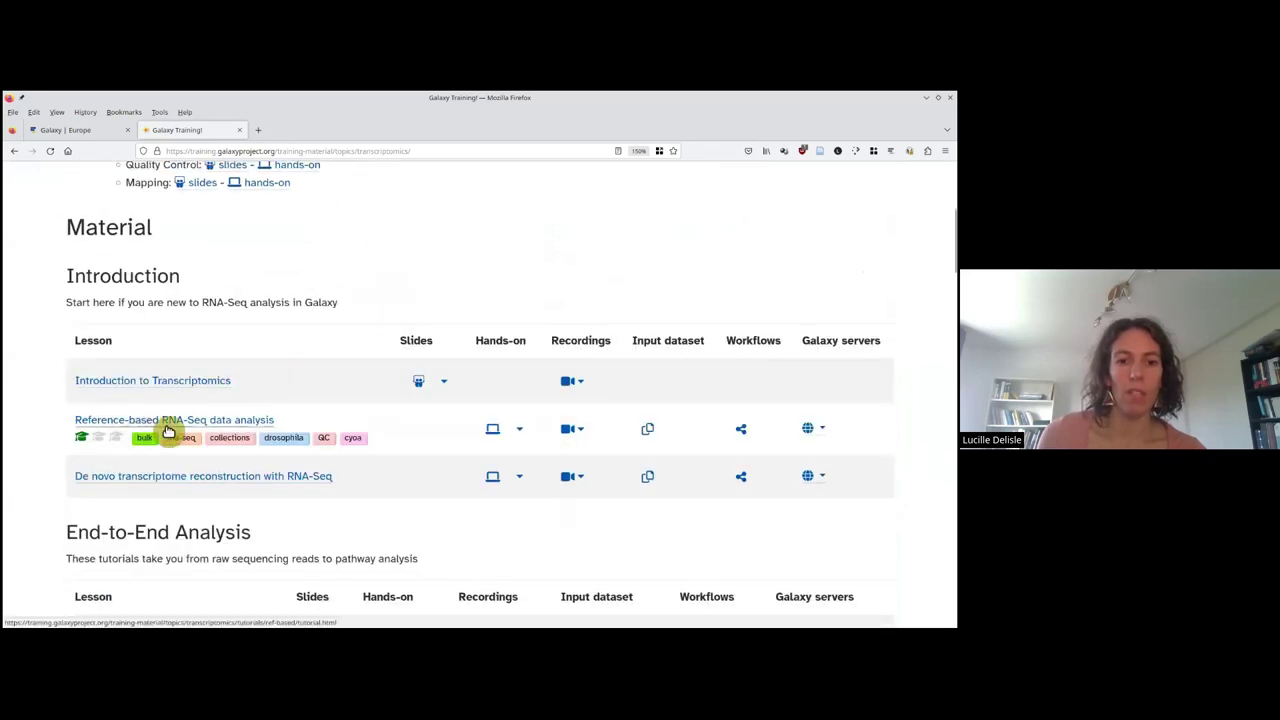
Open the Reference-based RNA-Seq tutorial and read down to the Data upload section's FASTQ Zenodo links.
left_click(168, 424)
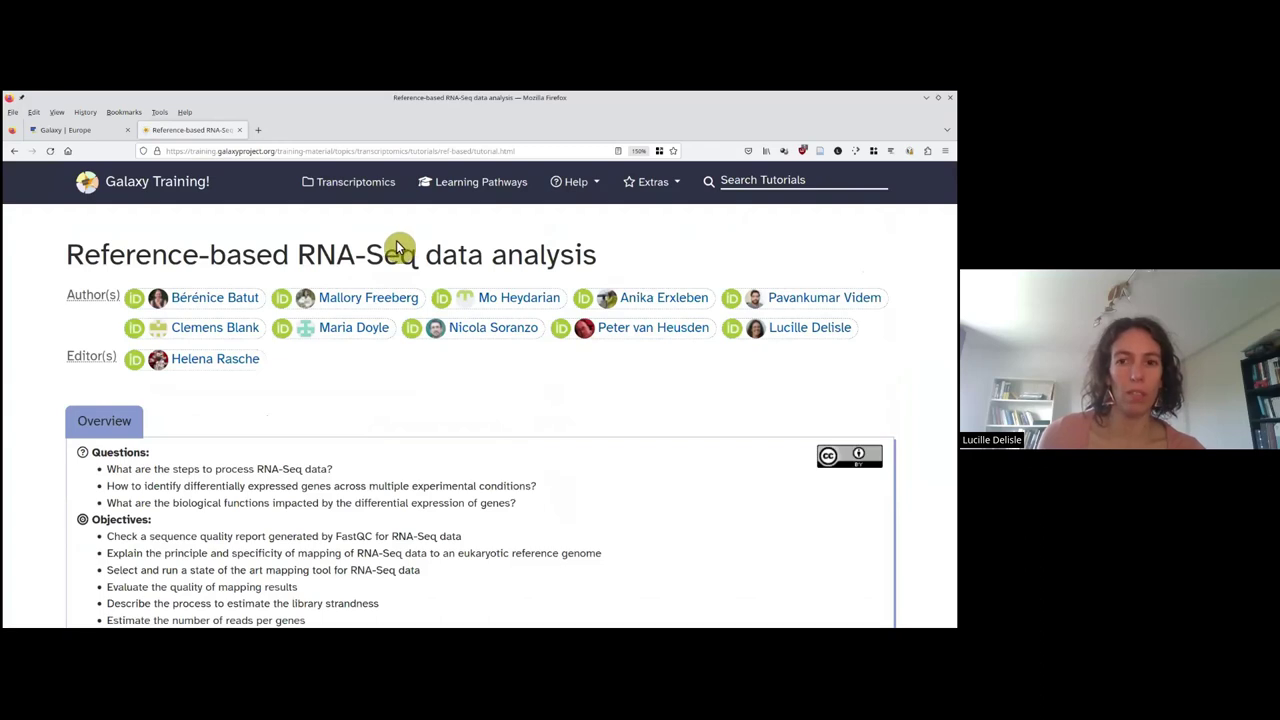
scroll(396, 243, "down", 4)
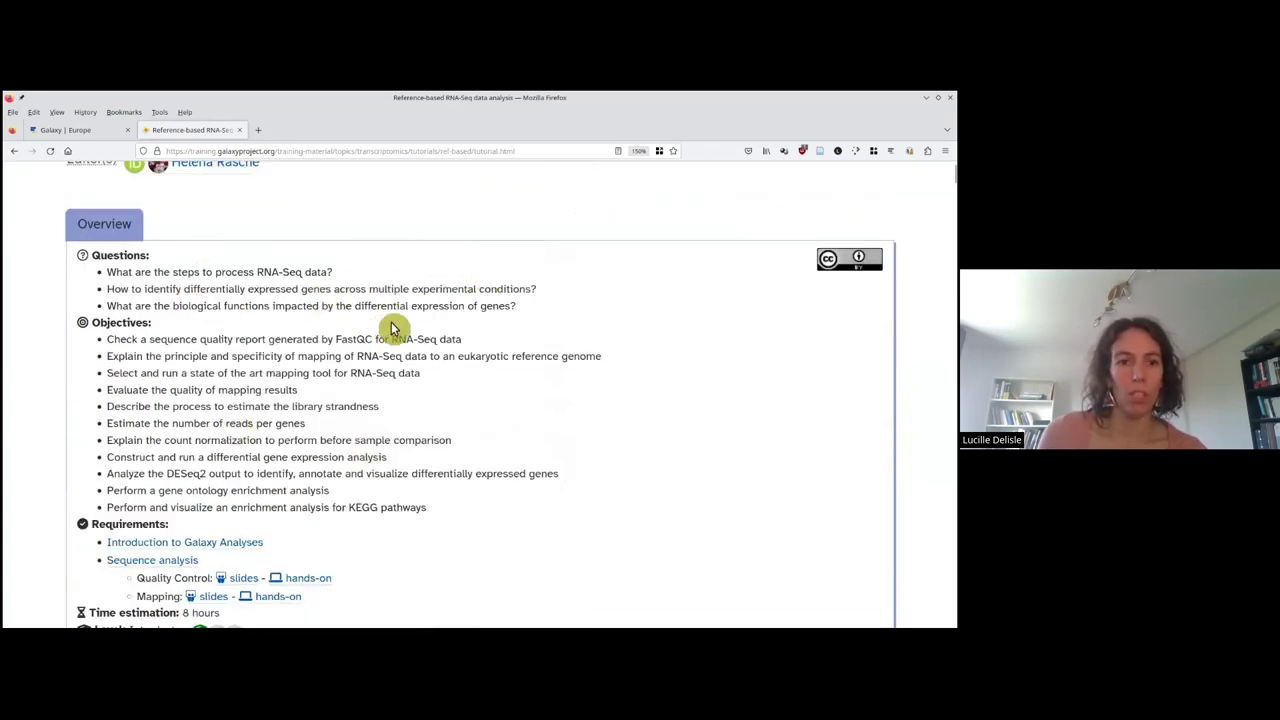
scroll(520, 325, "down", 3)
scroll(605, 290, "down", 1)
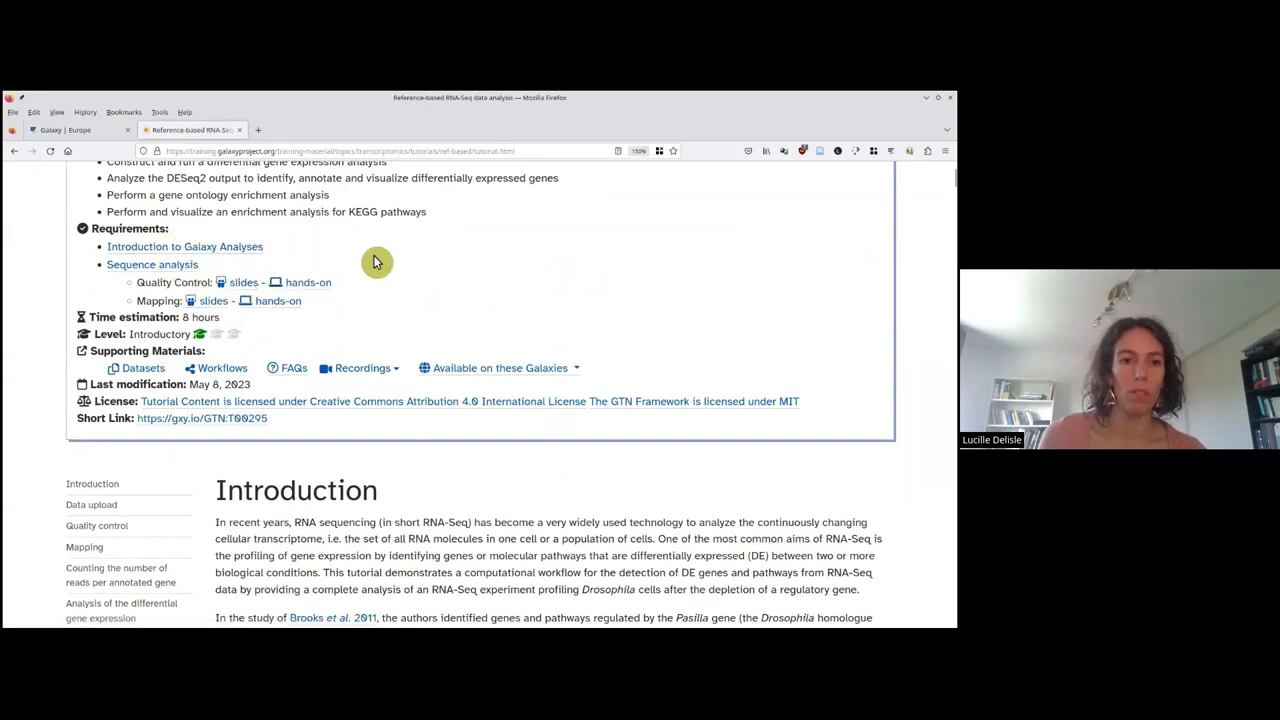
scroll(500, 250, "down", 1)
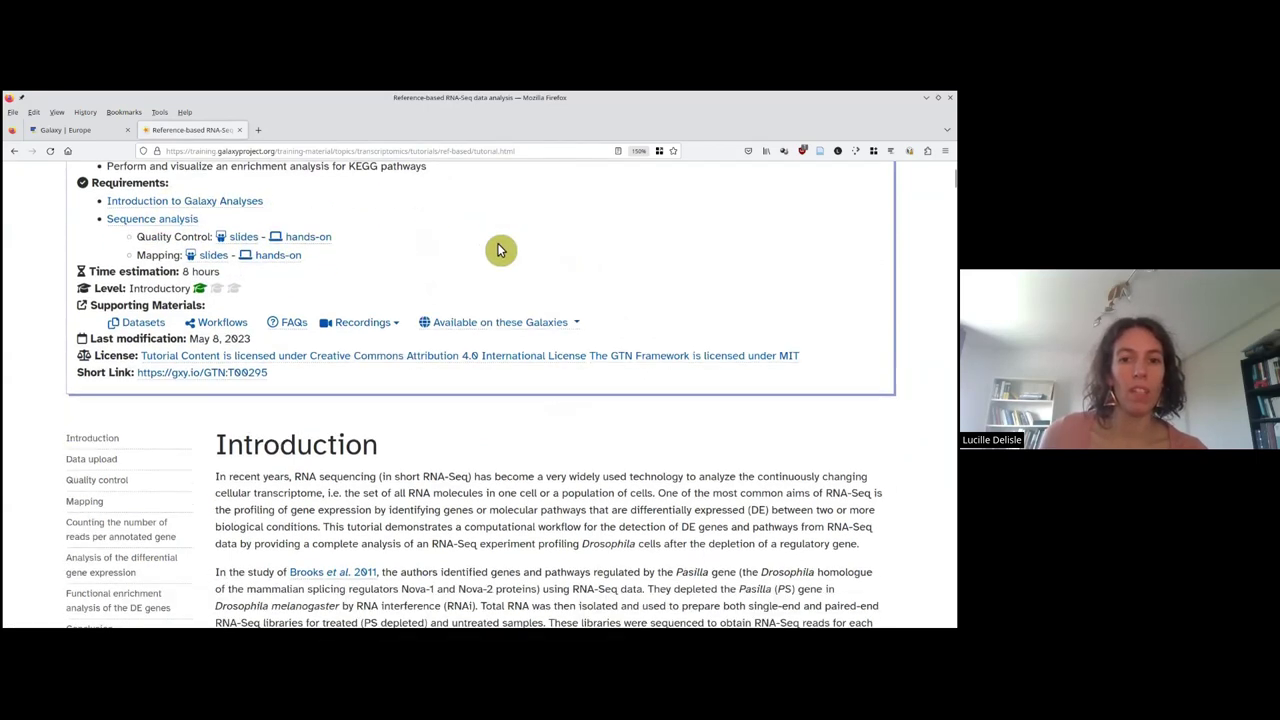
scroll(603, 302, "down", 7)
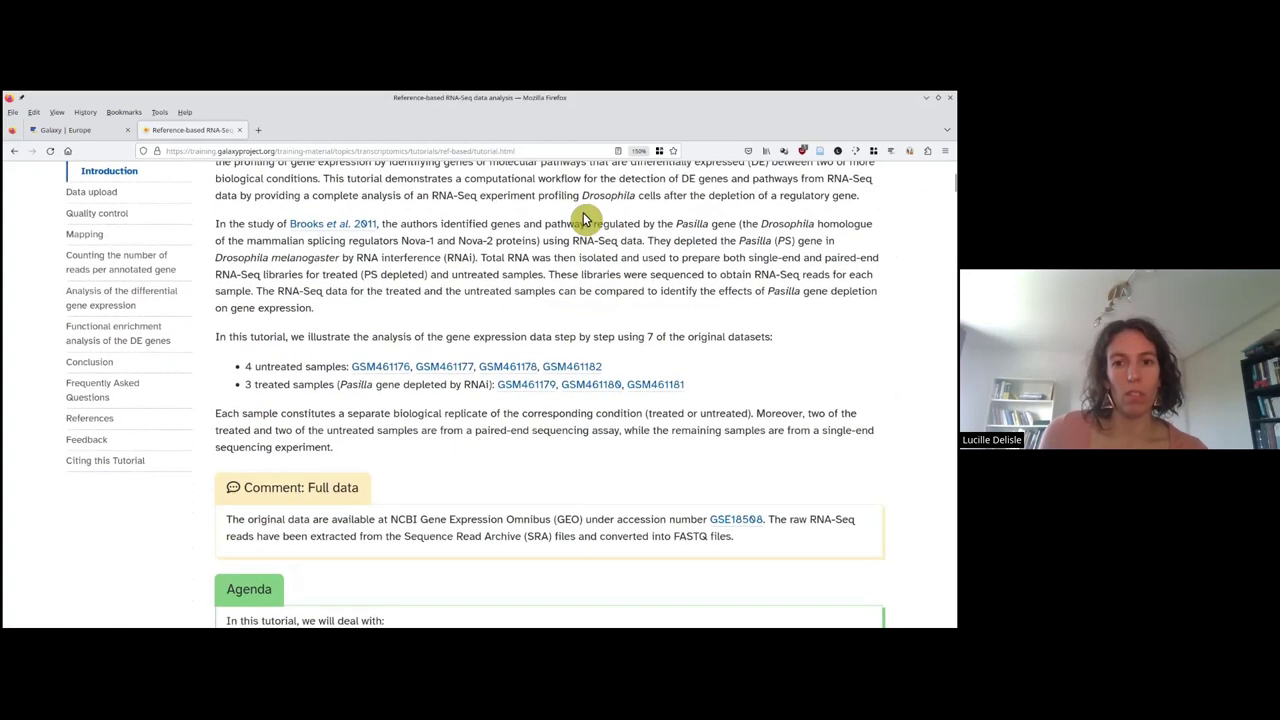
scroll(583, 218, "down", 2)
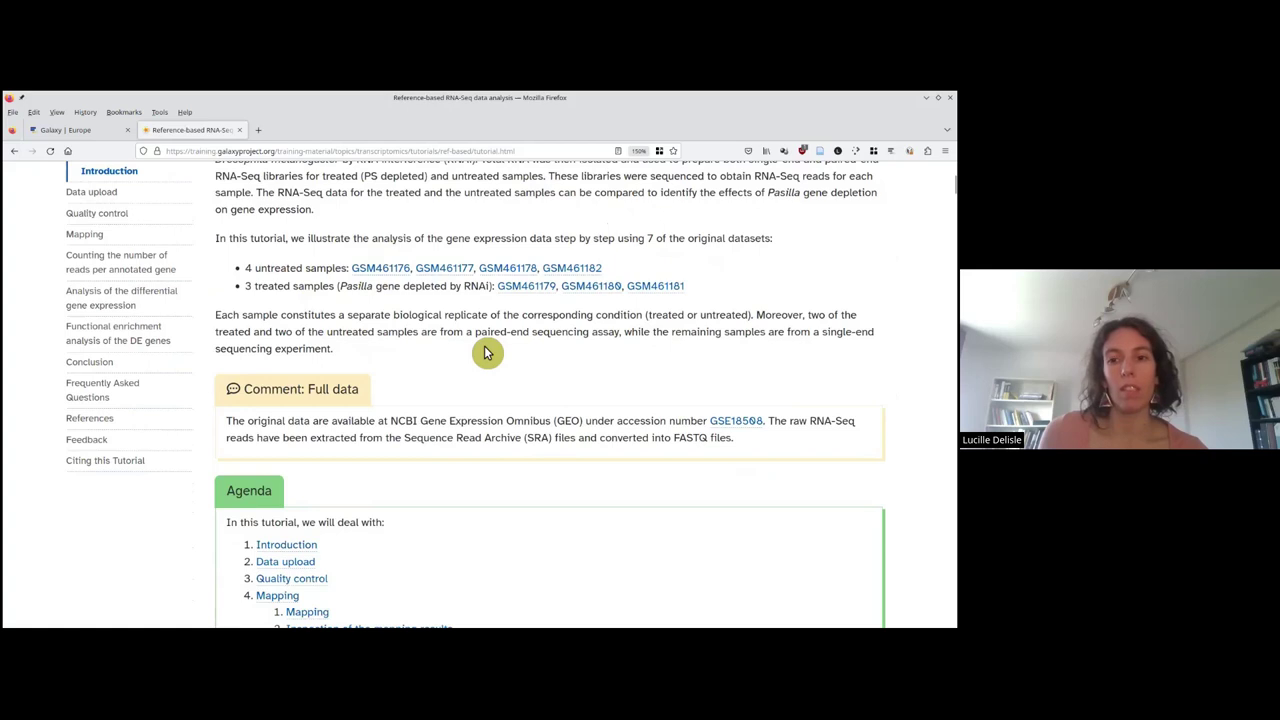
scroll(487, 352, "down", 2)
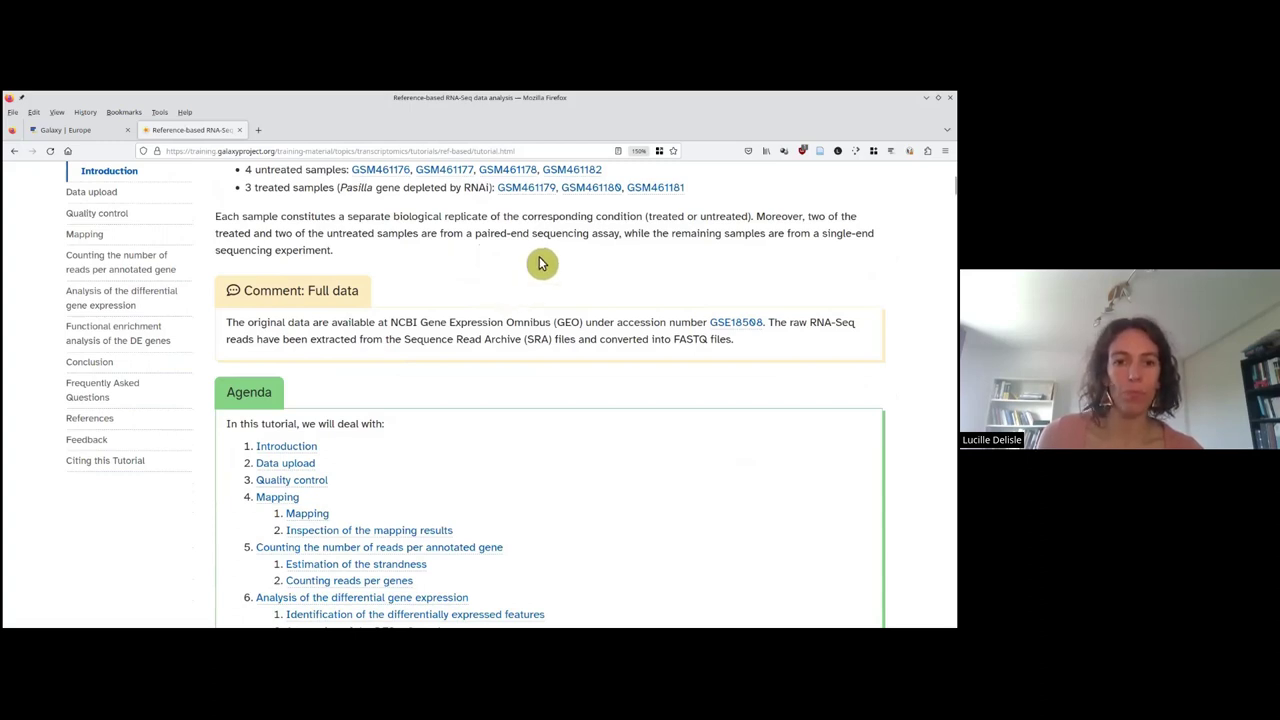
scroll(659, 248, "down", 6)
scroll(659, 250, "down", 2)
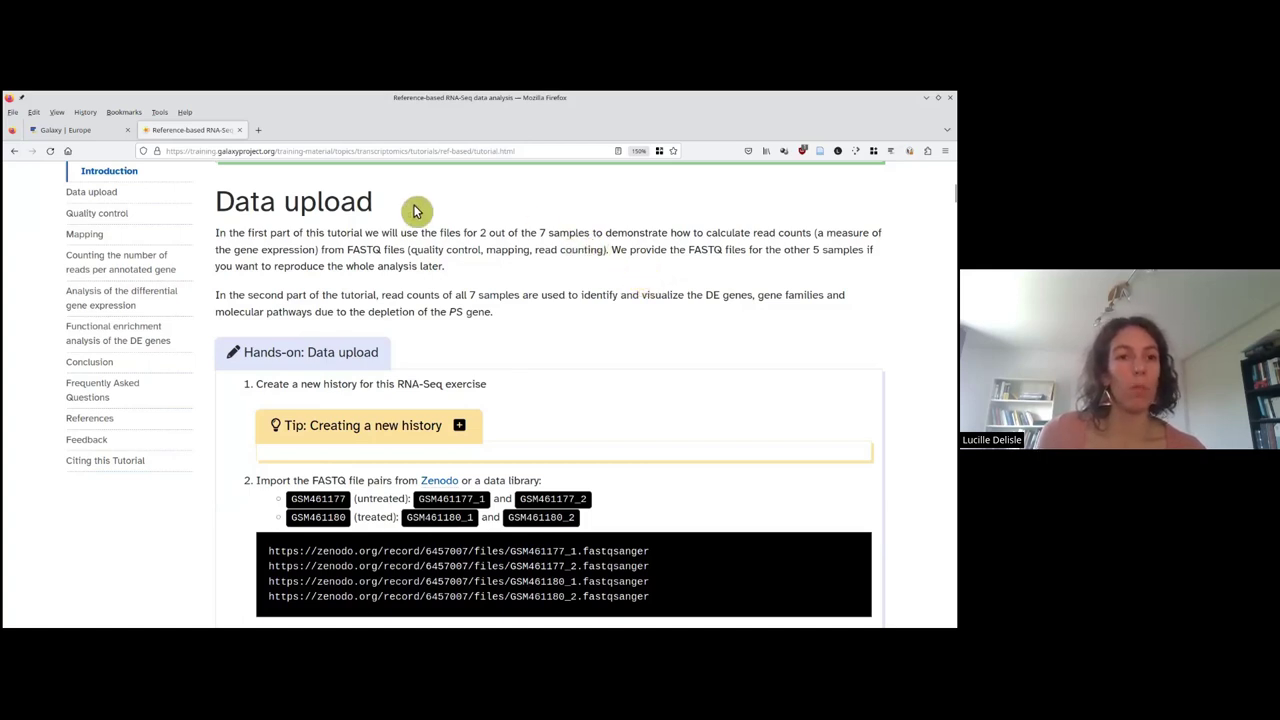
left_click(87, 131)
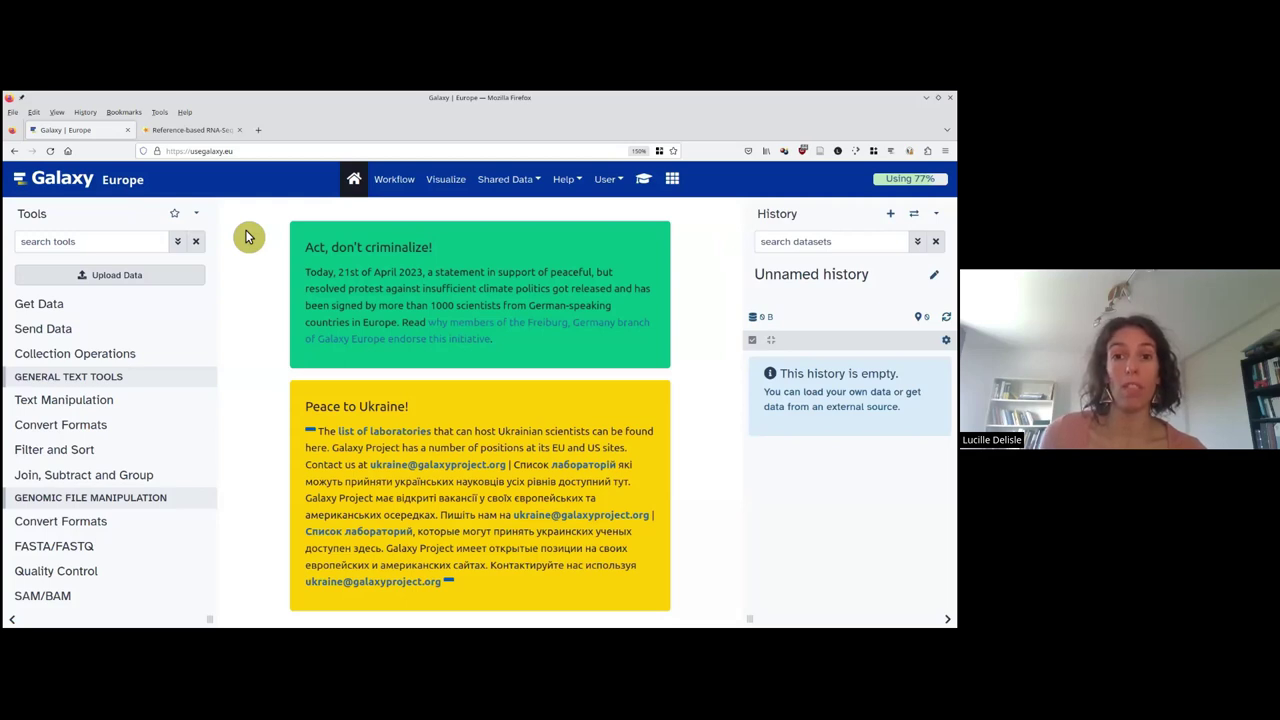
left_click(211, 130)
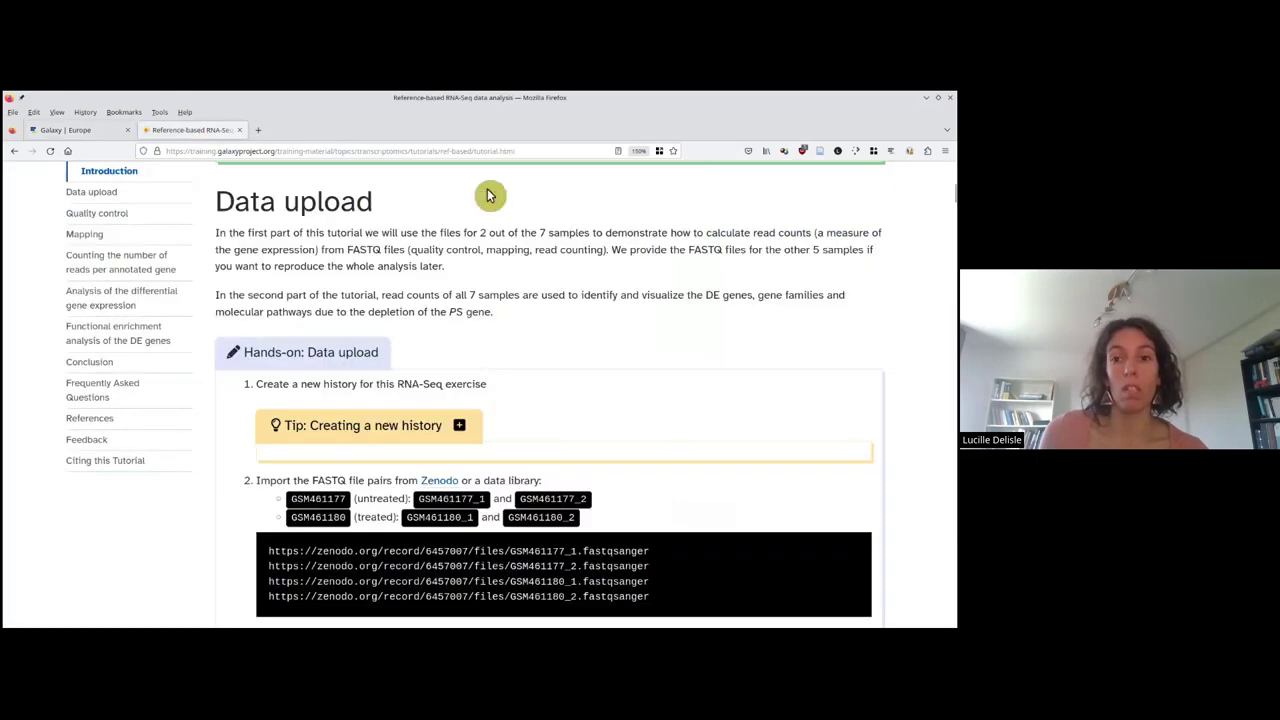
scroll(639, 282, "up", 15)
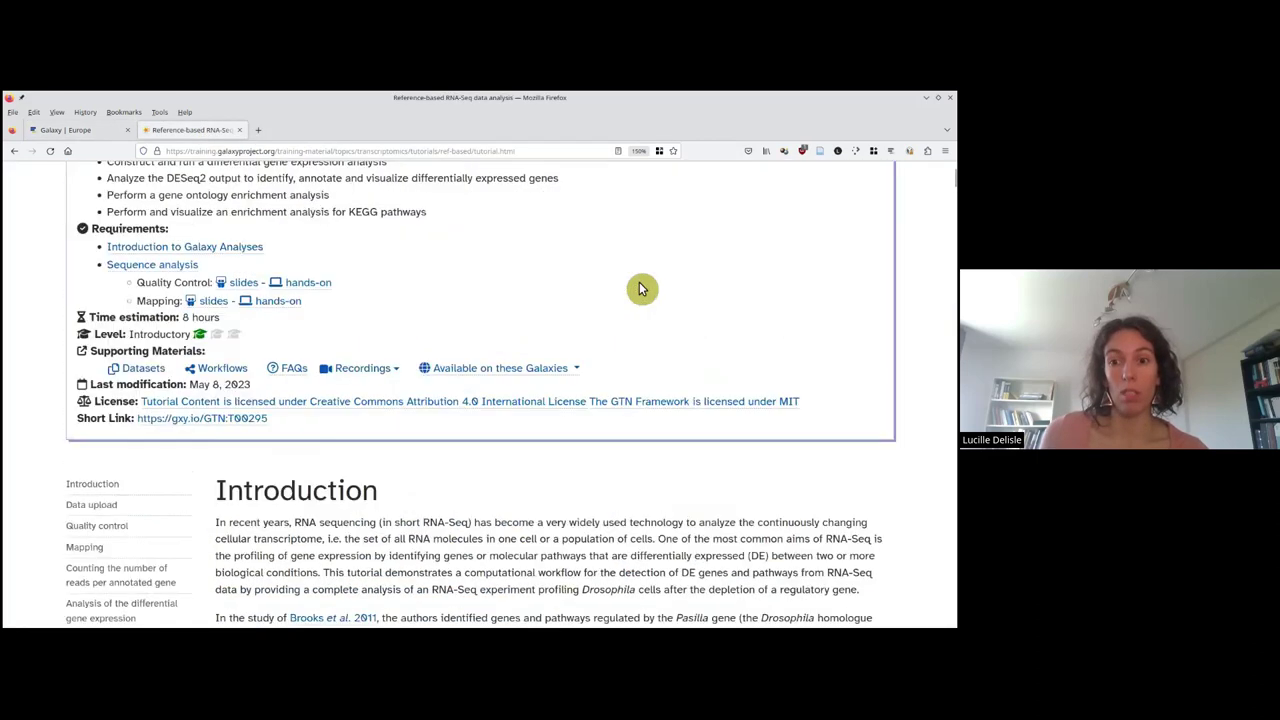
left_click(525, 372)
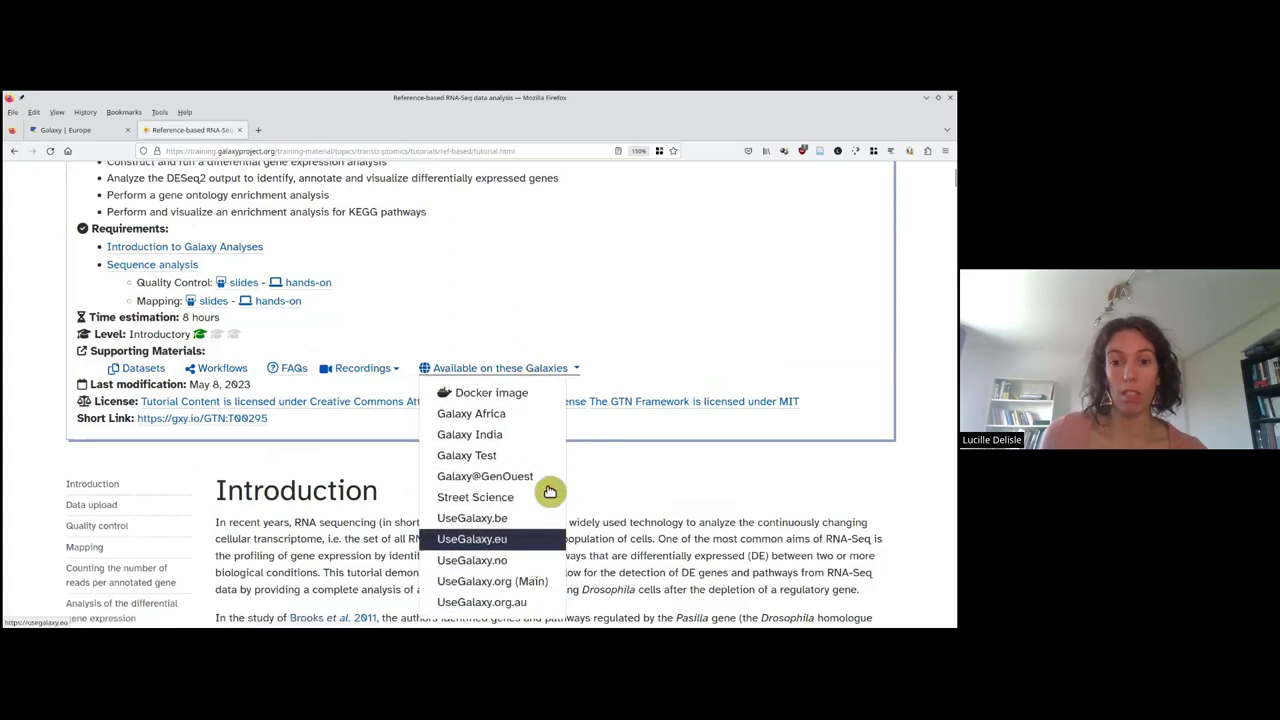
left_click(583, 320)
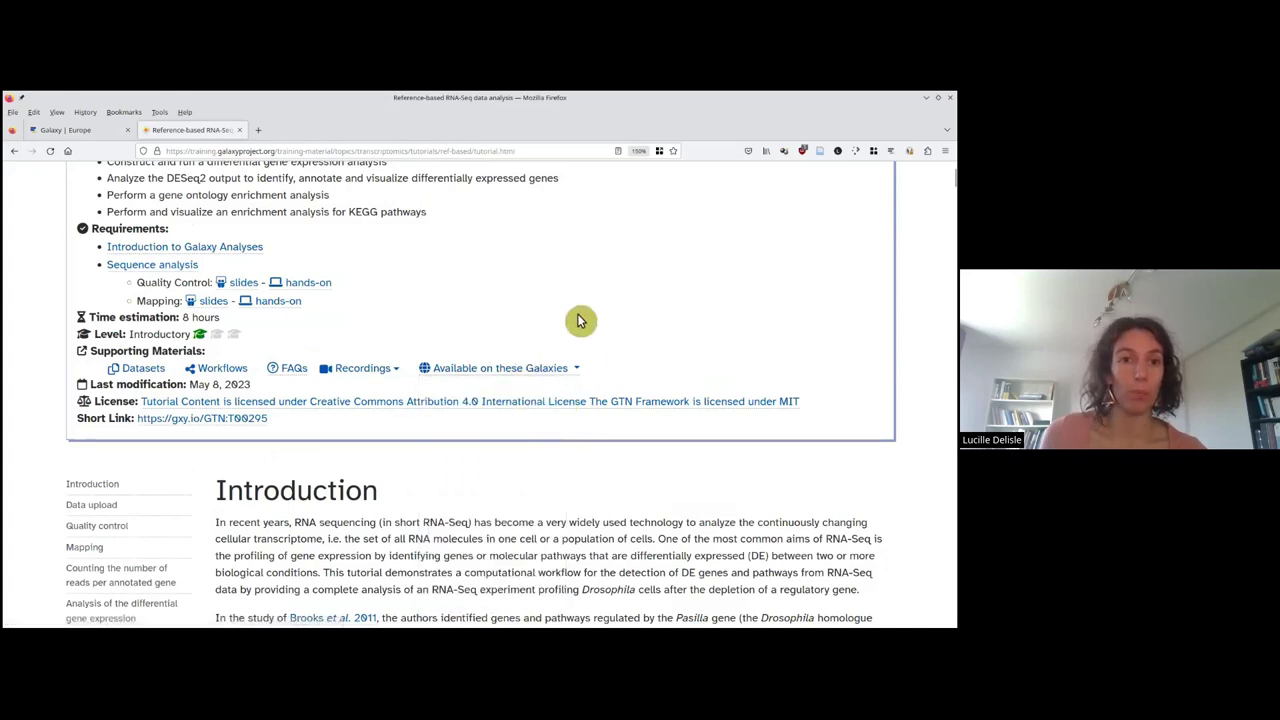
Switch back to the usegalaxy.eu tab showing the empty Unnamed history.
left_click(72, 136)
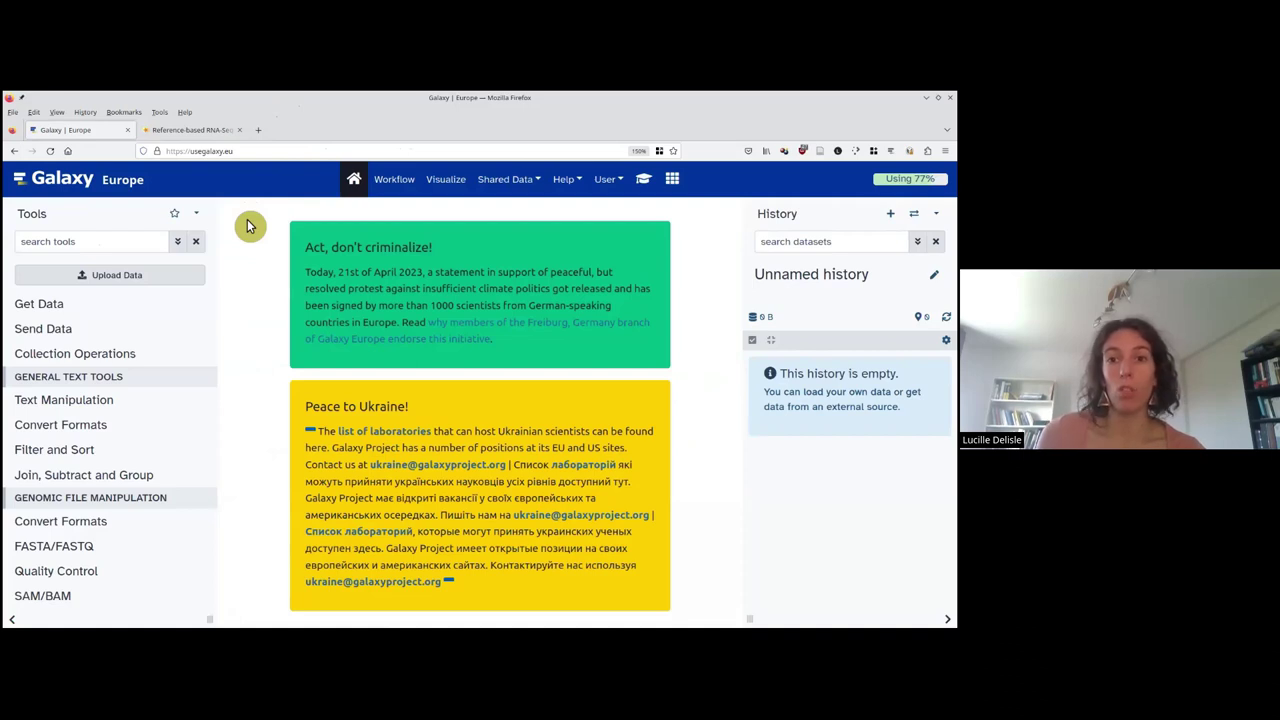
left_click(645, 189)
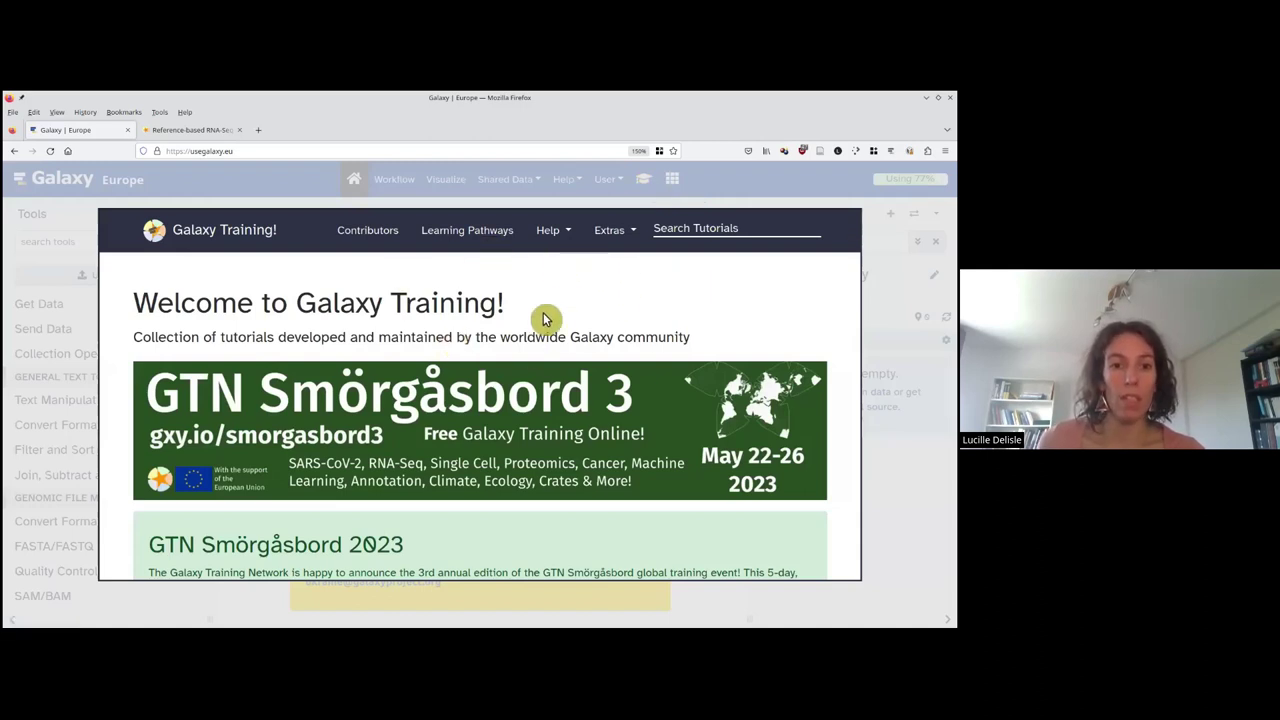
scroll(543, 318, "down", 5)
scroll(397, 374, "down", 8)
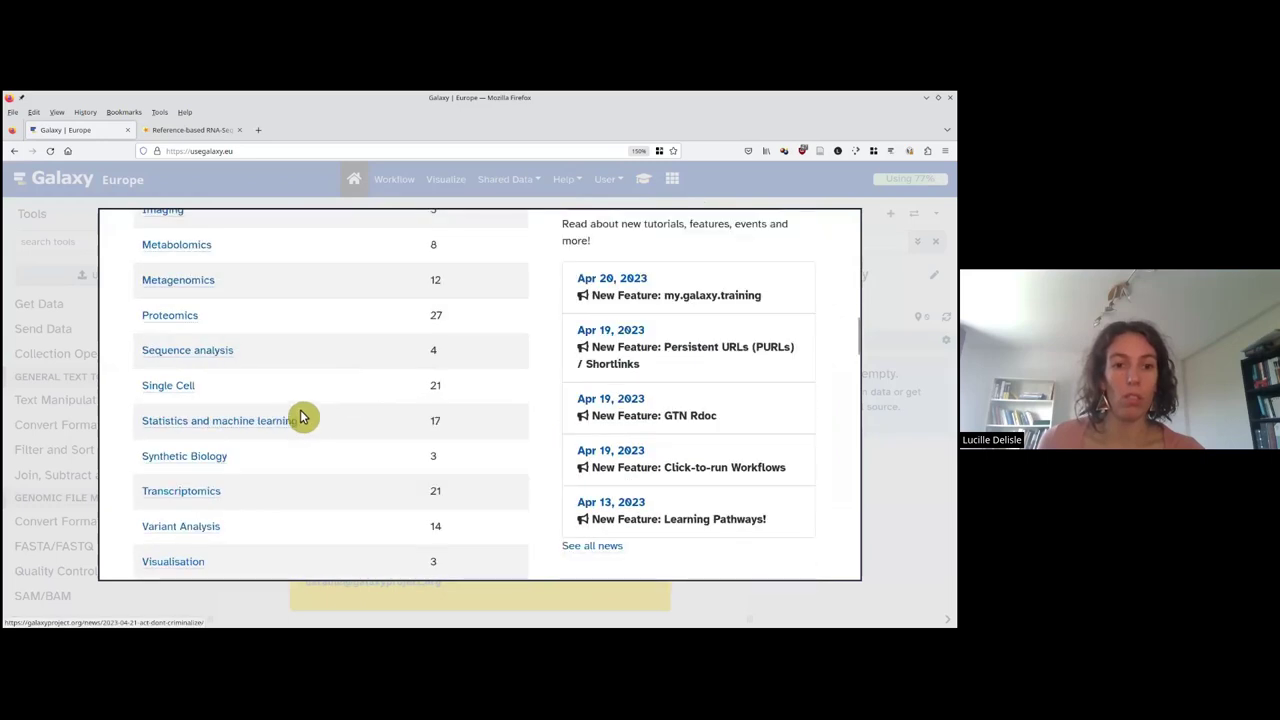
left_click(210, 398)
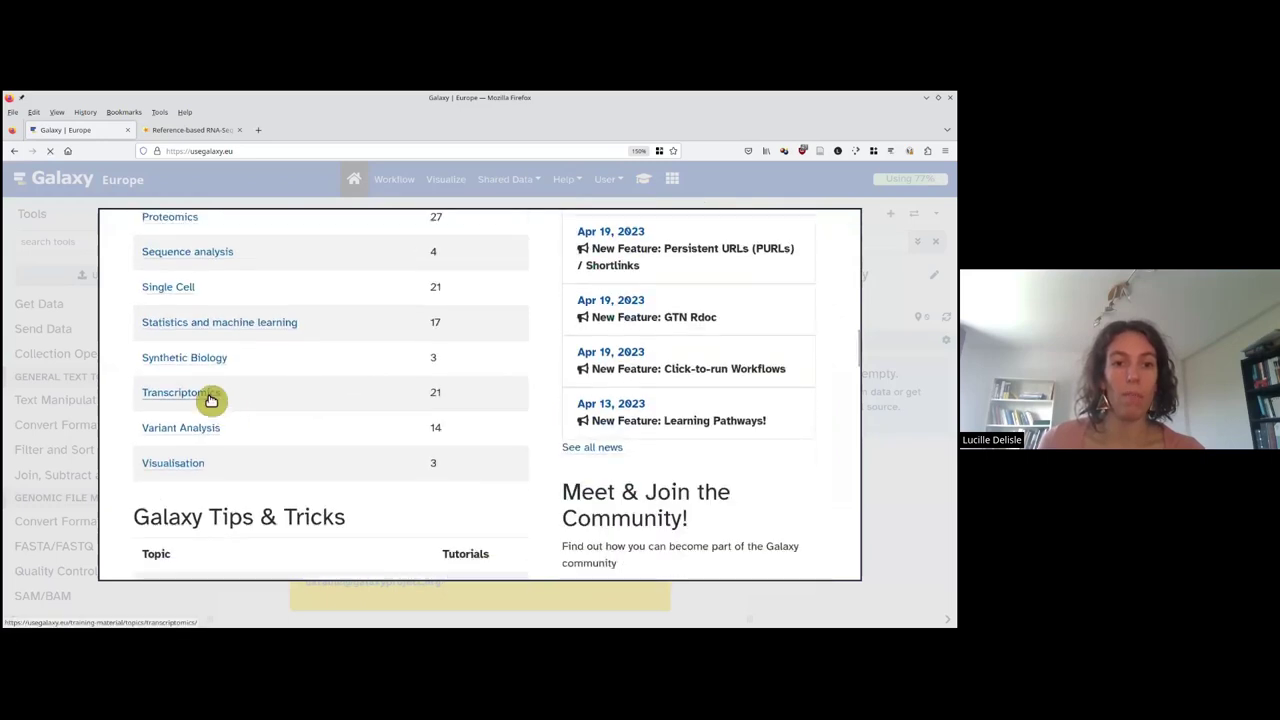
scroll(477, 374, "down", 5)
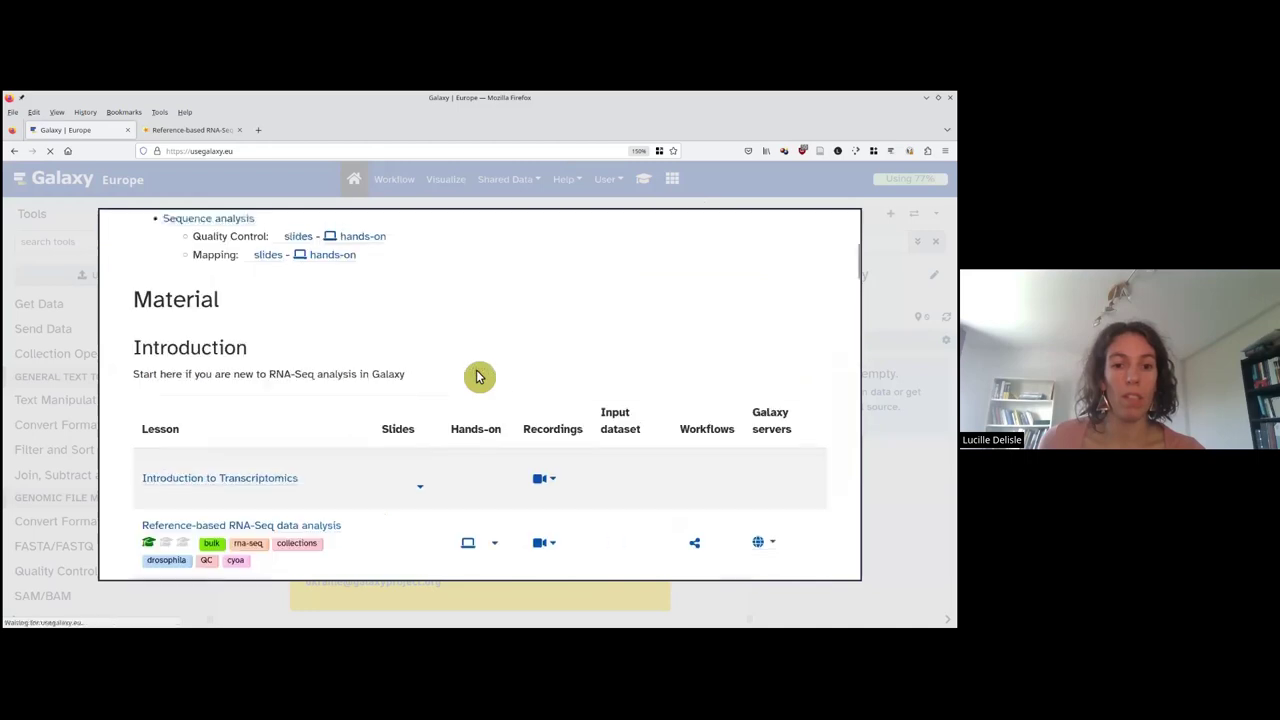
left_click(312, 426)
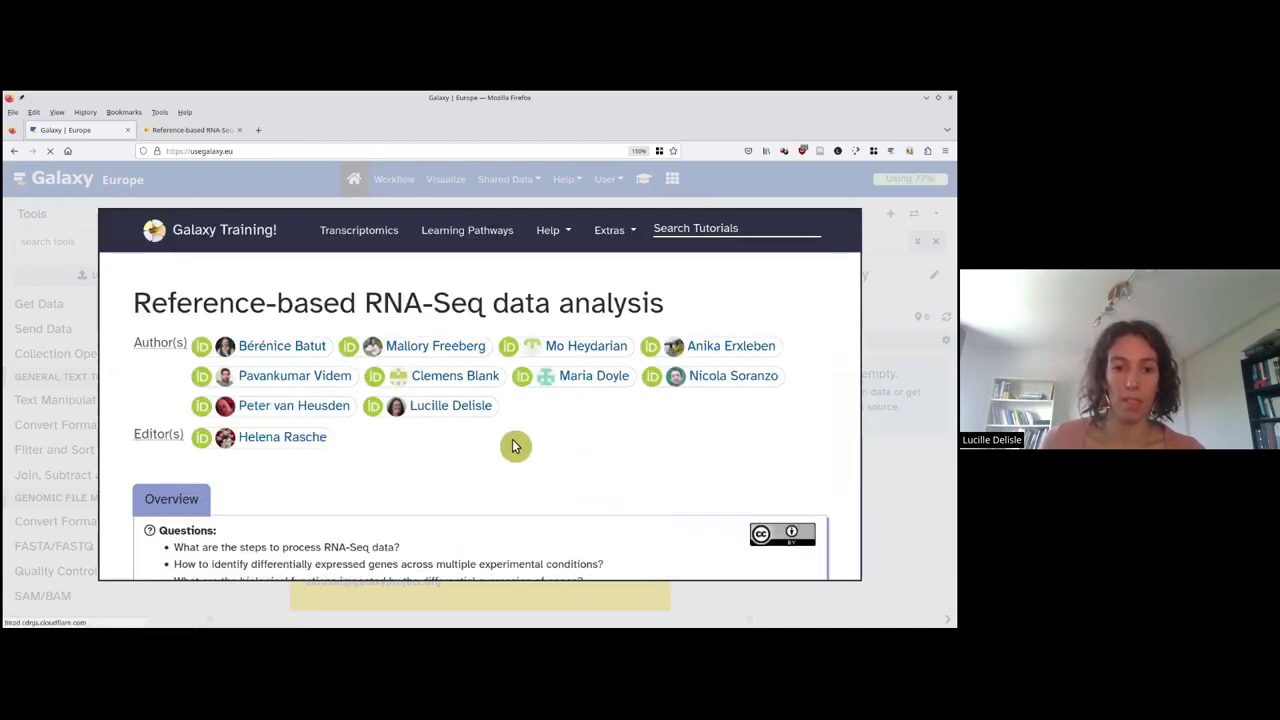
scroll(510, 445, "down", 10)
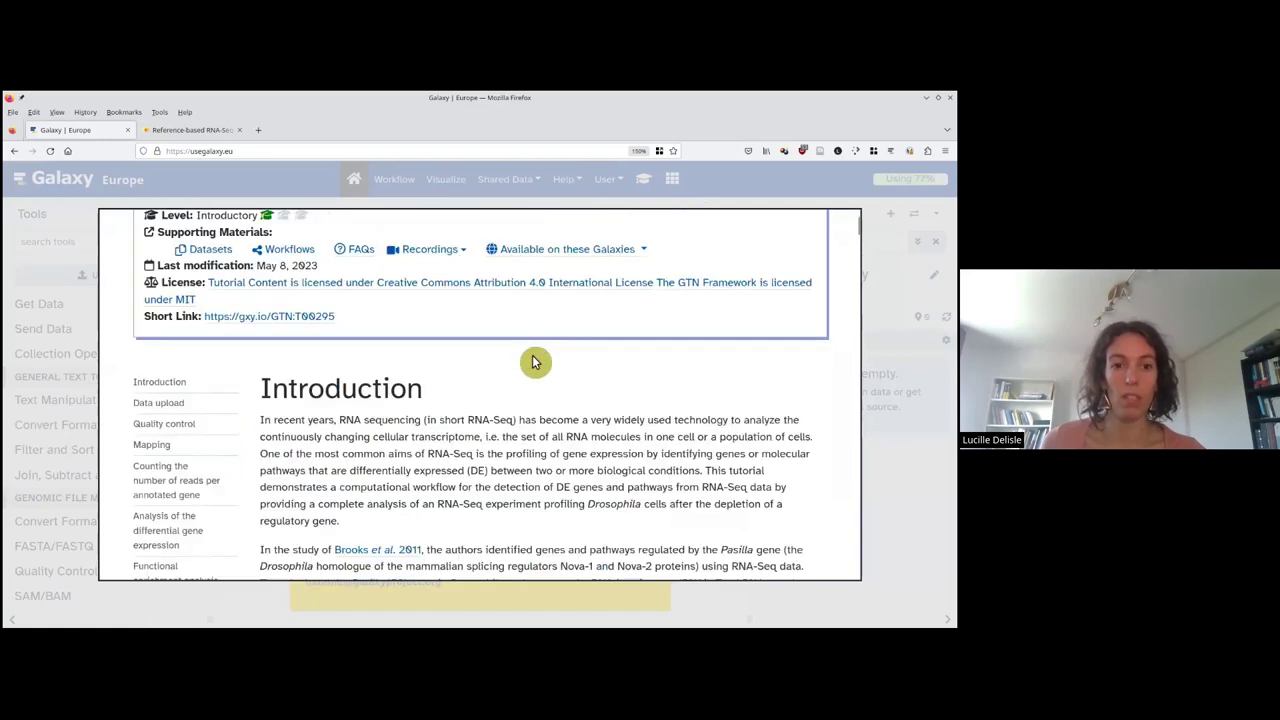
scroll(533, 362, "down", 2)
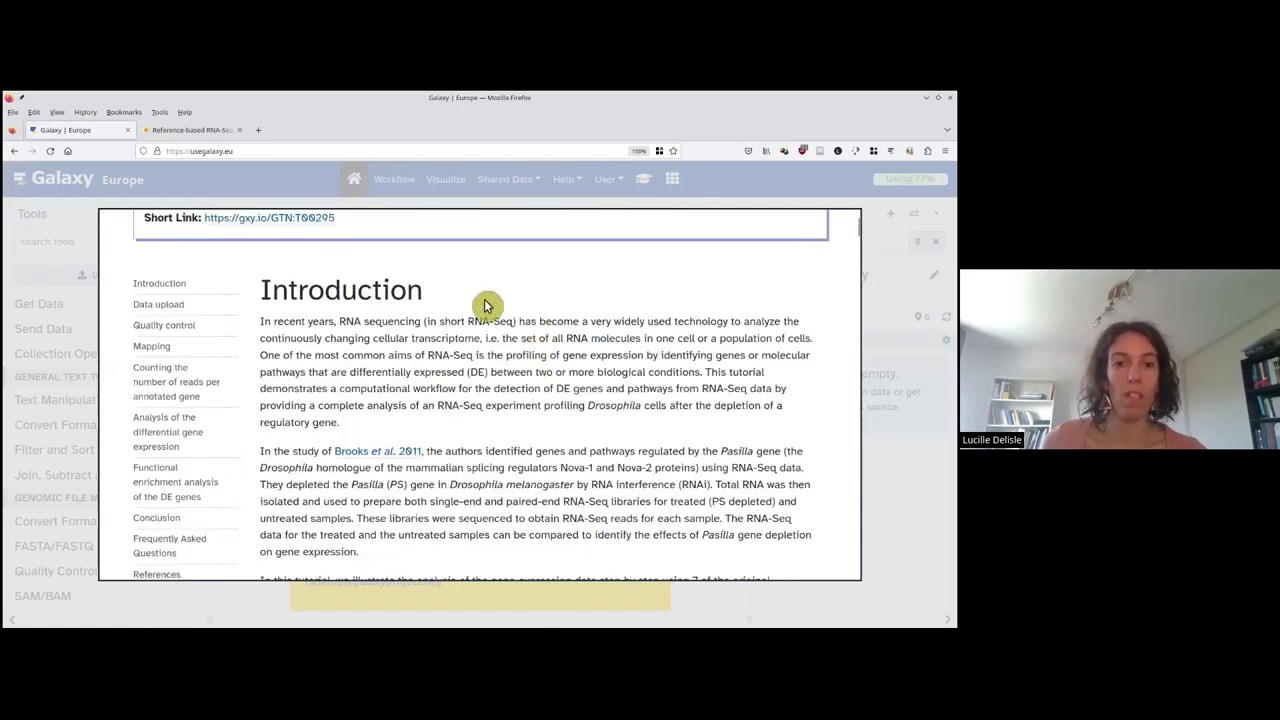
left_click(165, 304)
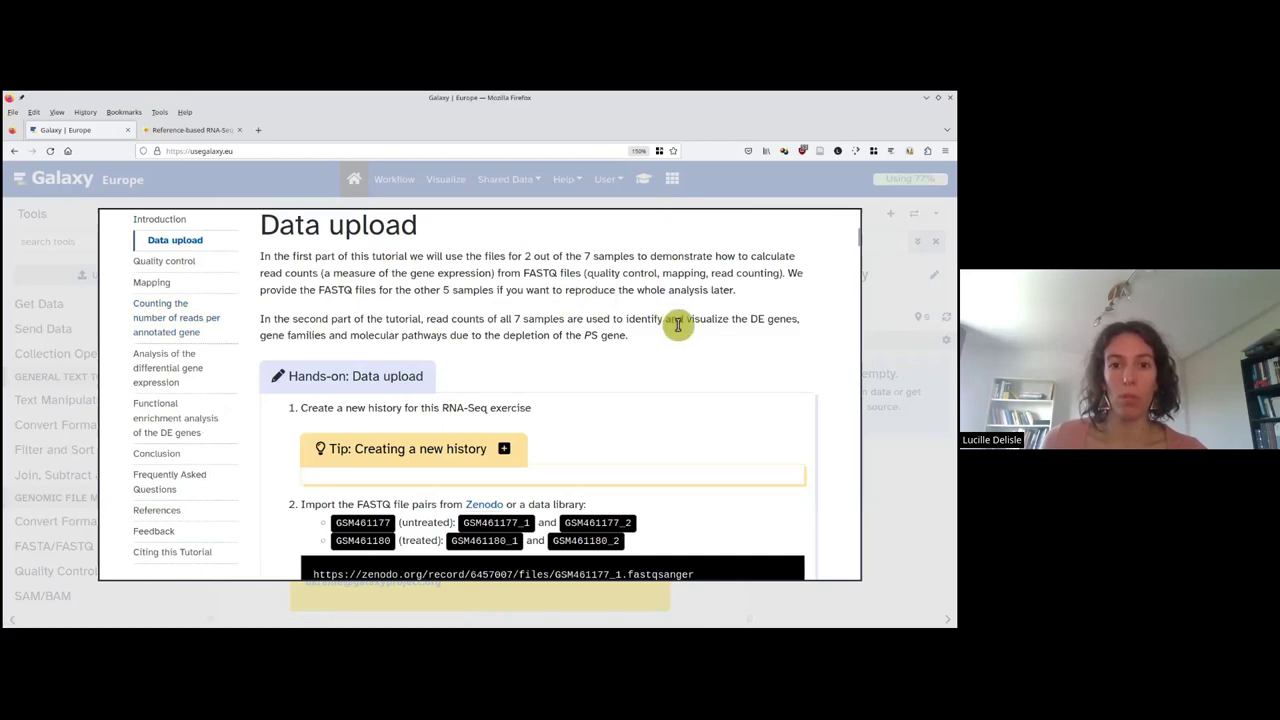
scroll(678, 323, "down", 2)
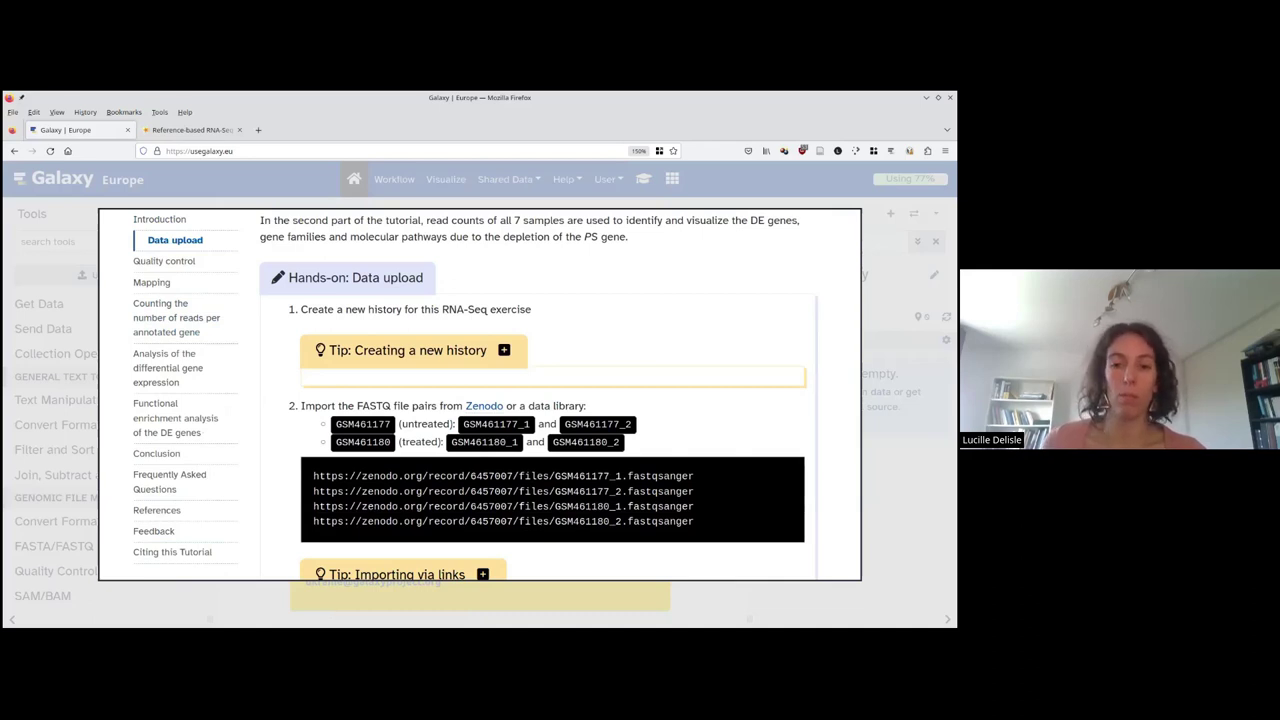
scroll(540, 395, "down", 2)
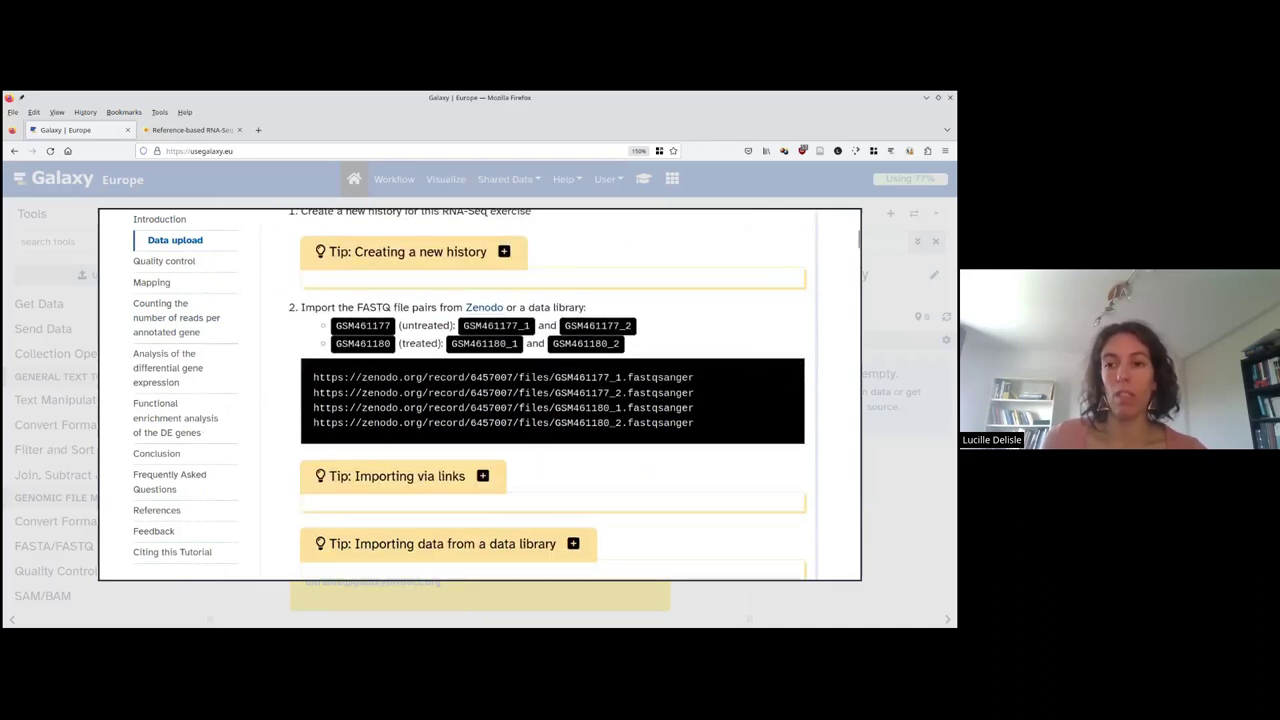
key("Escape")
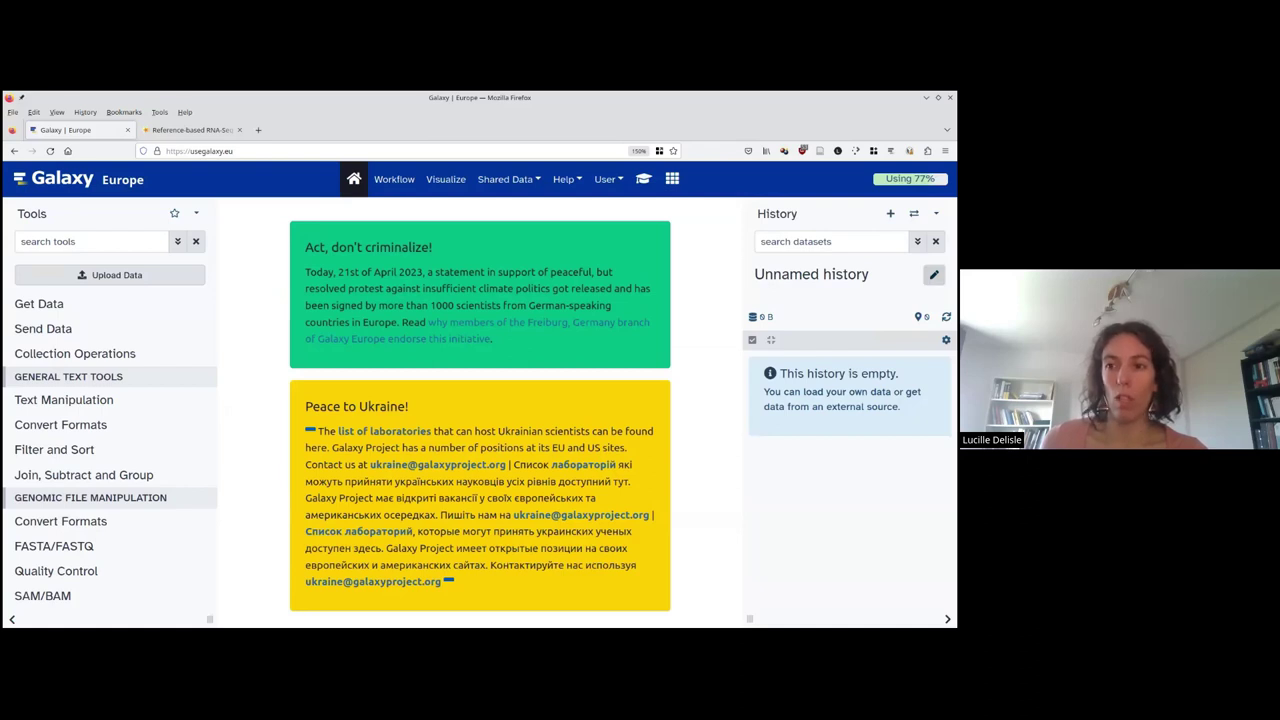
Replace the 'Unnamed history' name with 'GTN Reference-based RNA-seq part 1' and save it.
left_click(933, 274)
key("ctrl+a")
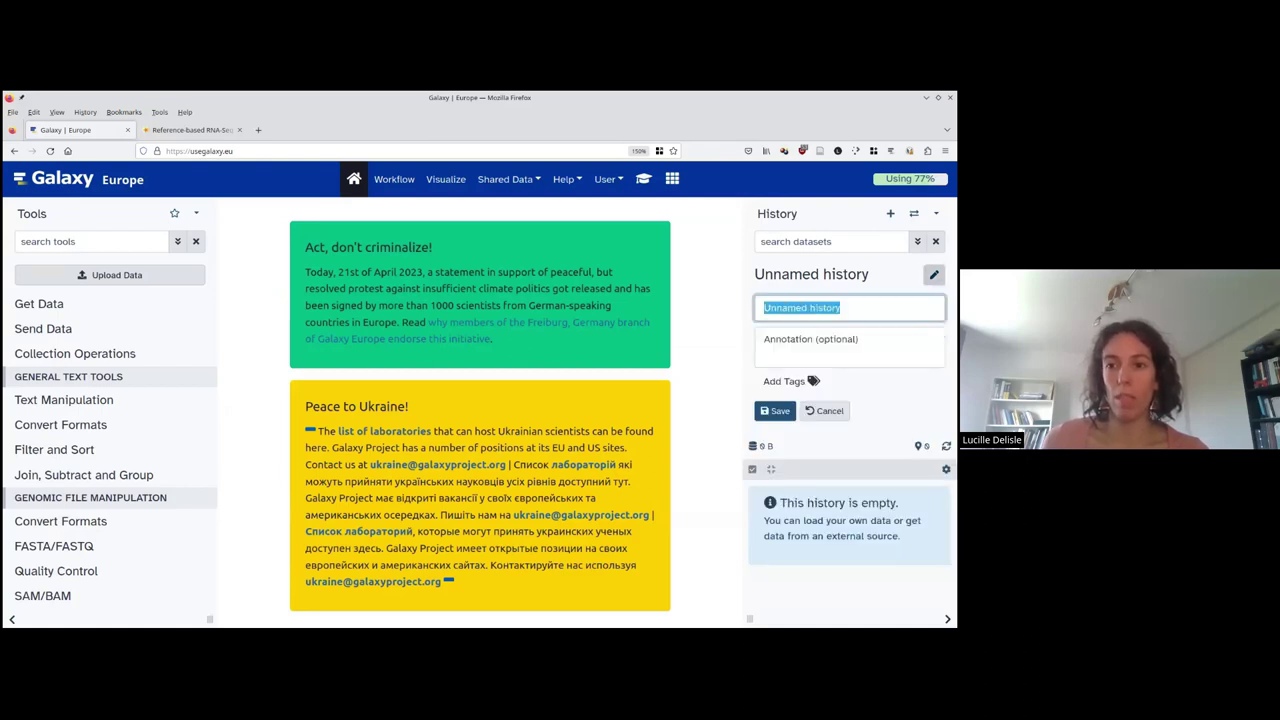
type("GTN")
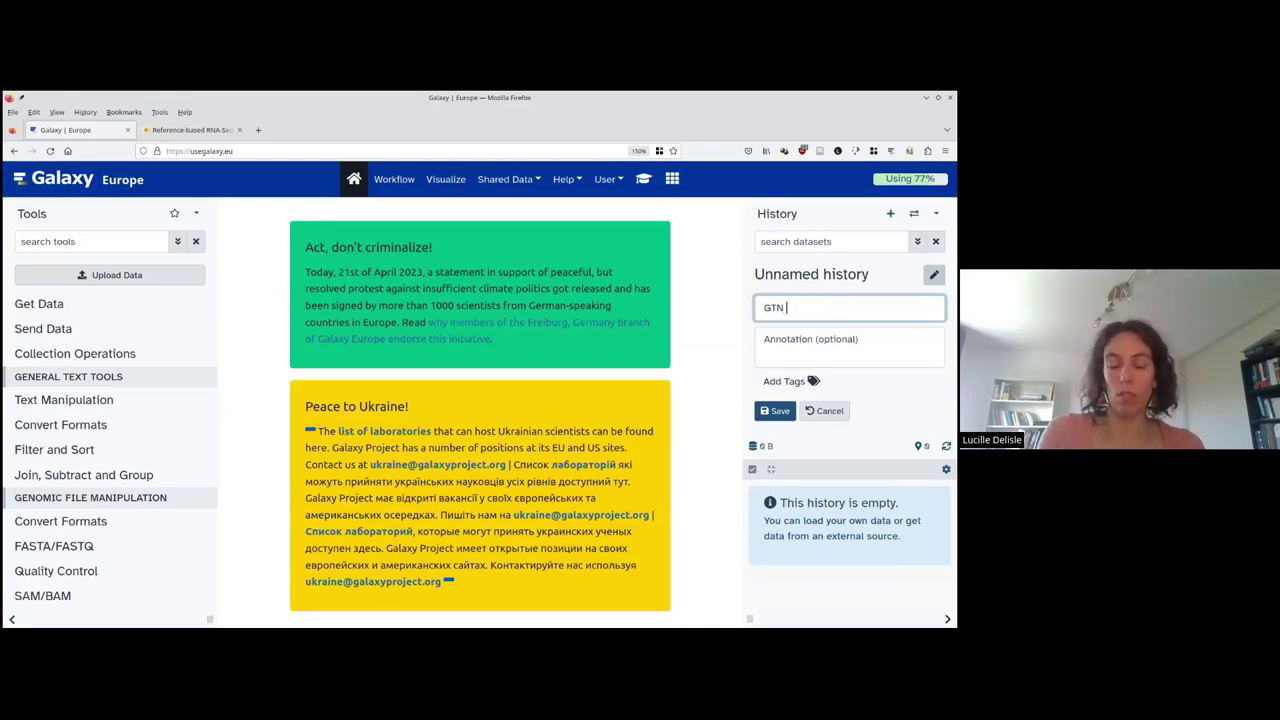
type(" Reference")
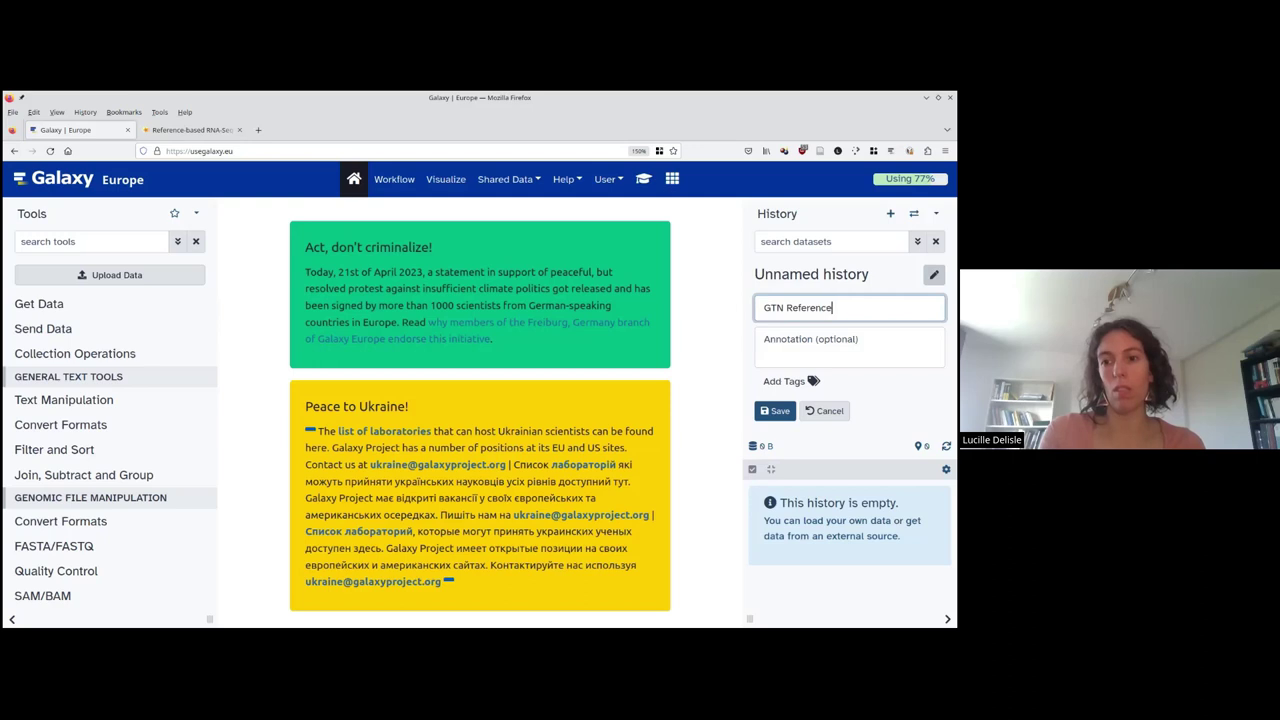
type("-based RNA")
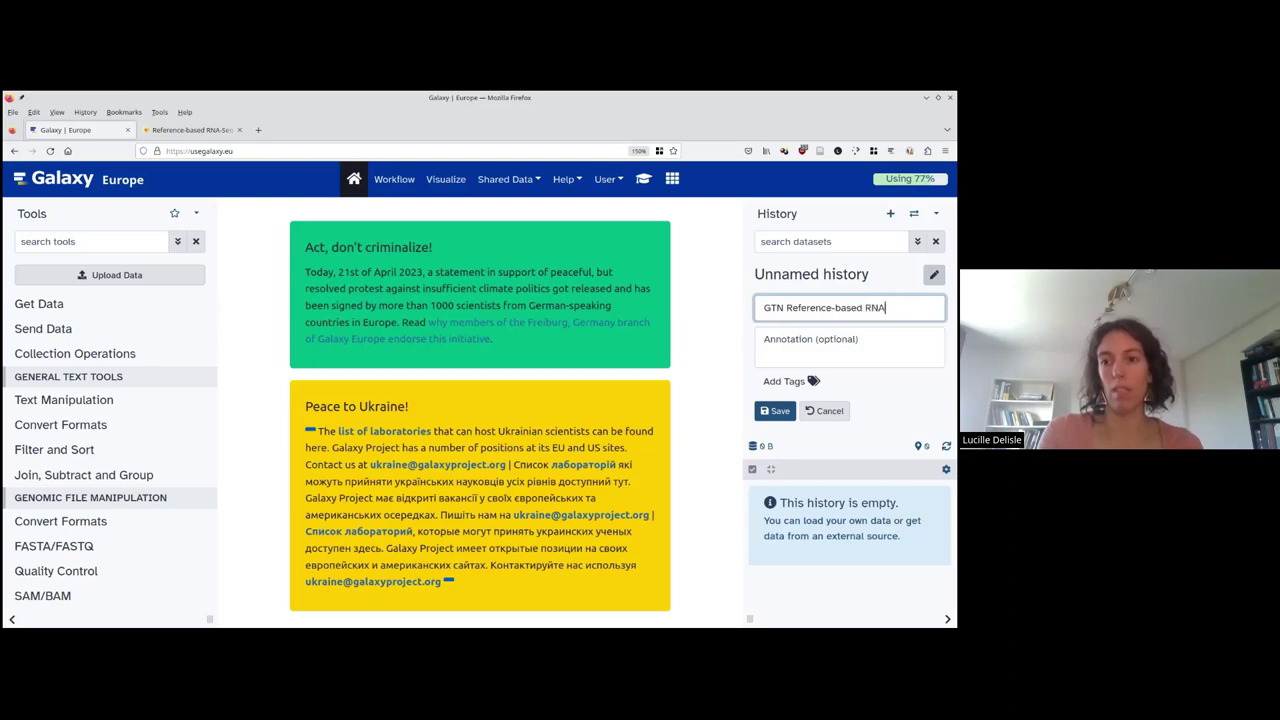
type("-seq part 1")
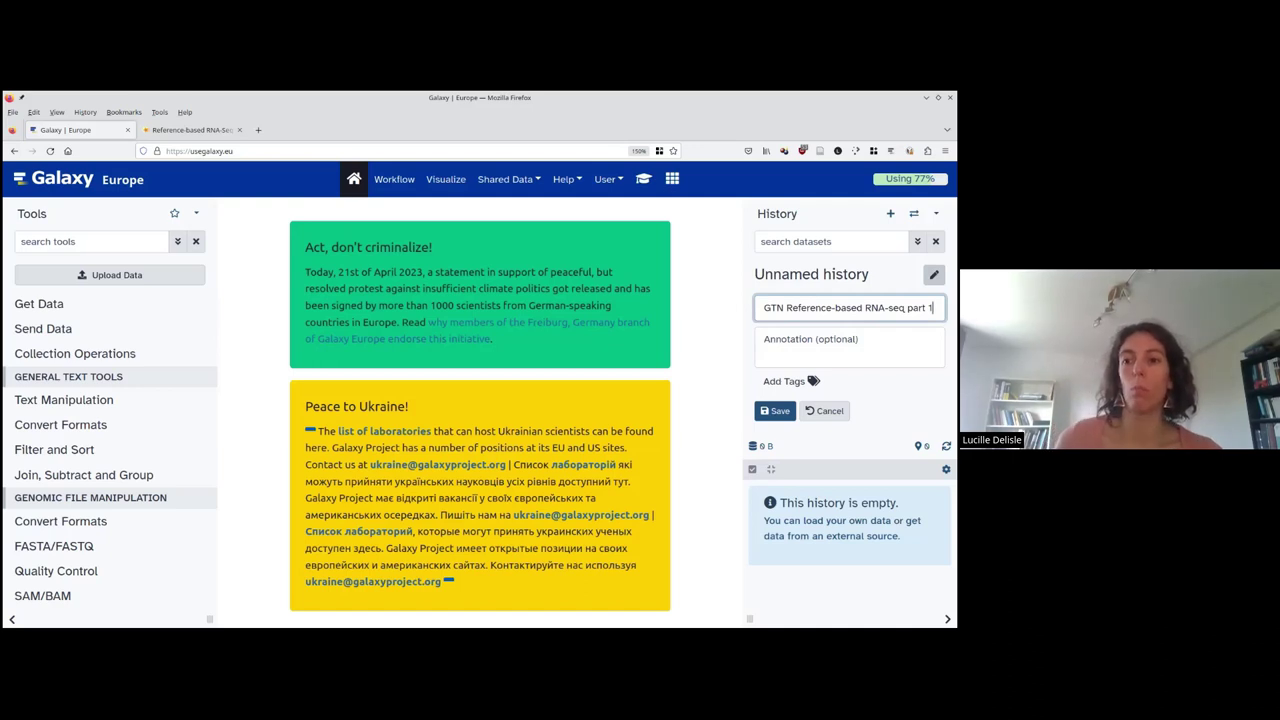
key("Return")
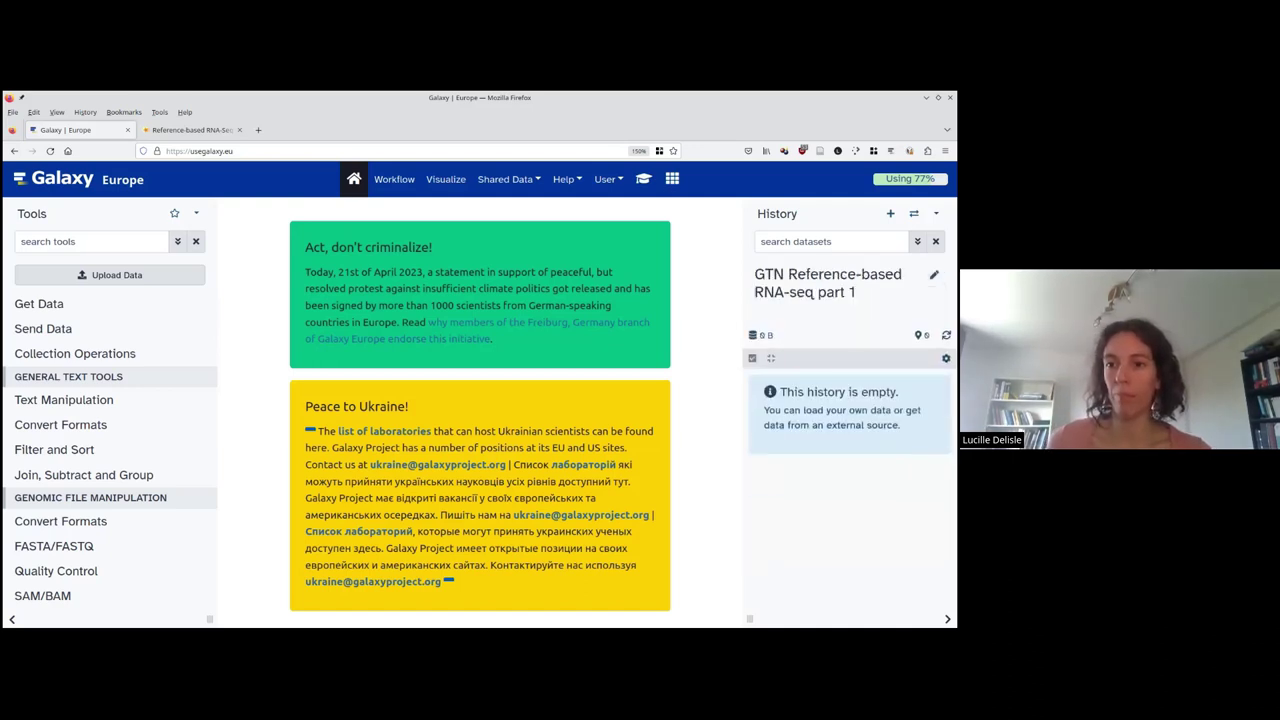